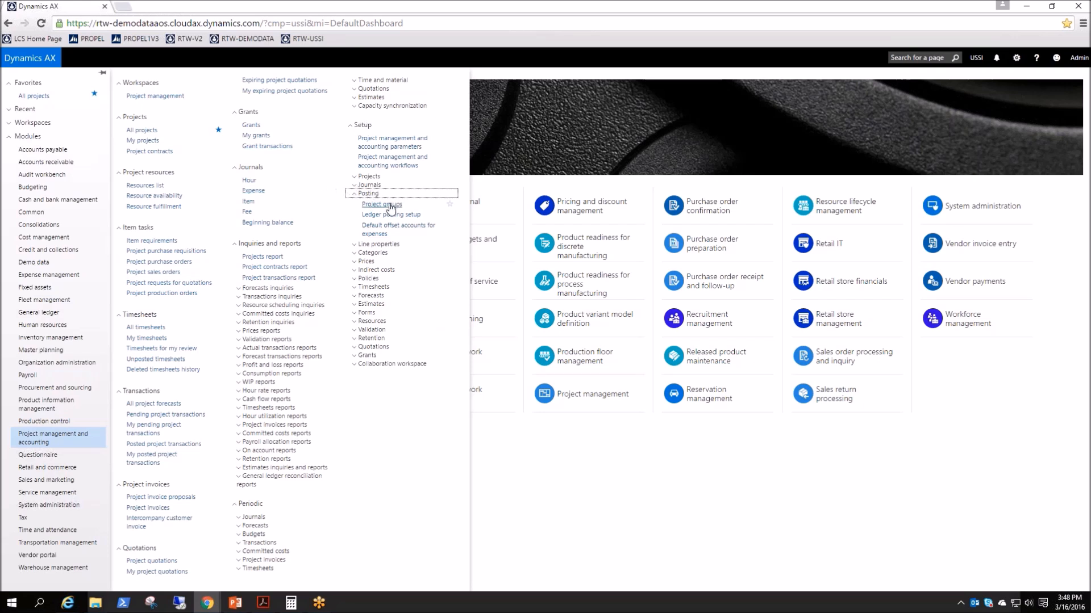
- Add a project group with ID SimpleTM and name 'Simple T&M Project Group'
{"action": "left_click", "coordinate": [390, 205]}
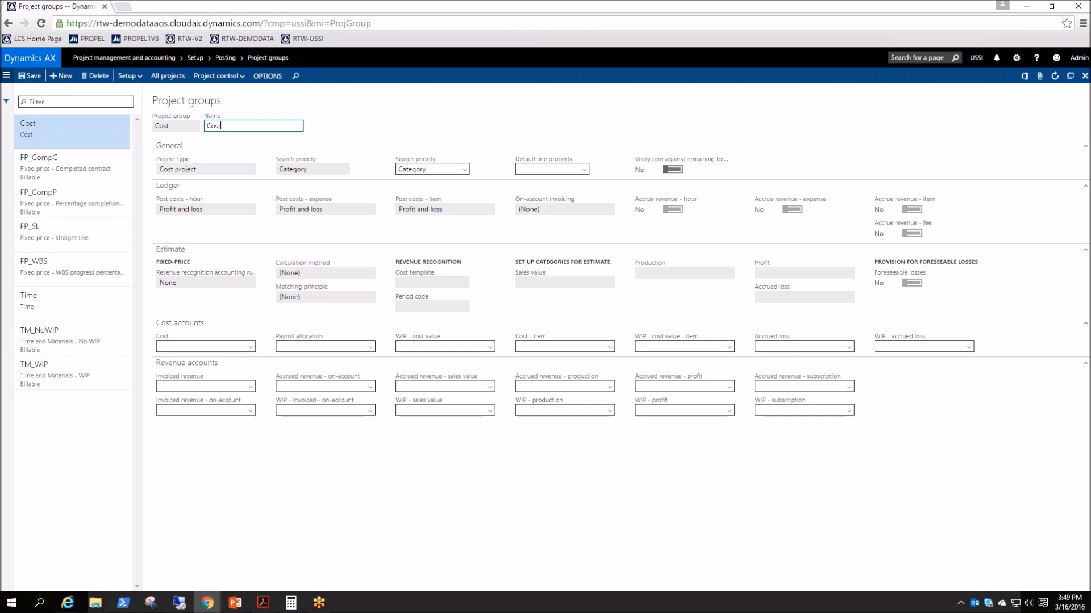
{"action": "left_click", "coordinate": [60, 76]}
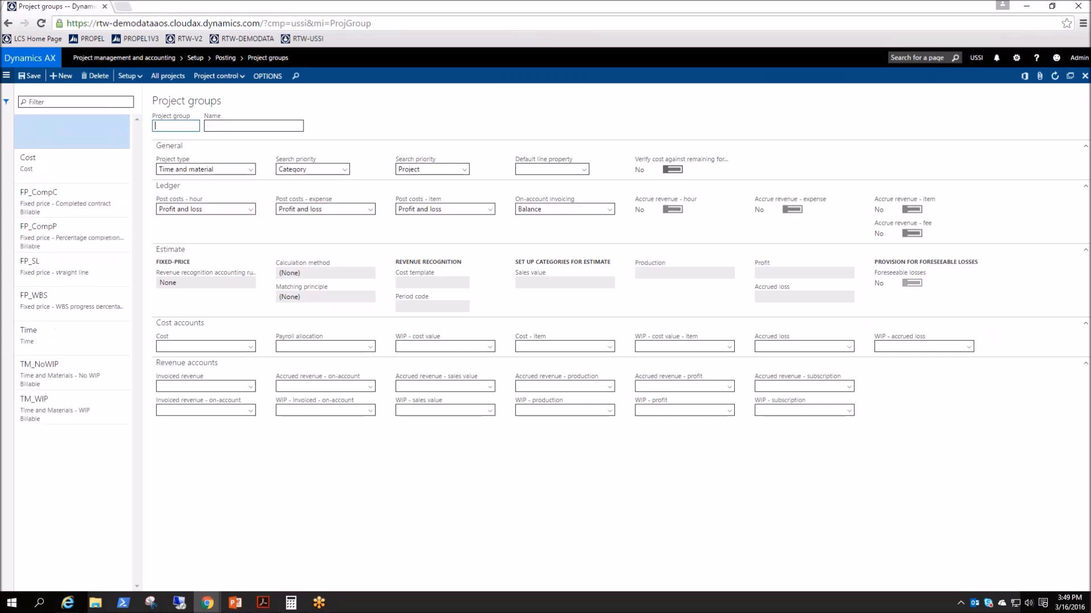
{"action": "type", "text": "SimpleTM"}
{"action": "key", "text": "Tab"}
{"action": "type", "text": "Simpl"}
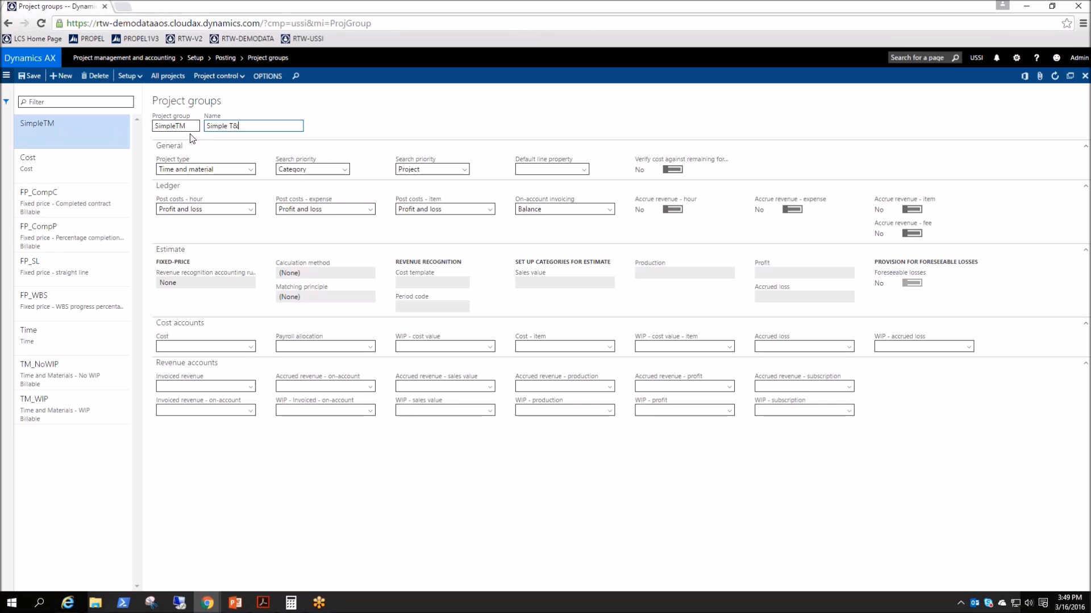
{"action": "type", "text": "e T&M Project Group"}
{"action": "left_click", "coordinate": [250, 170]}
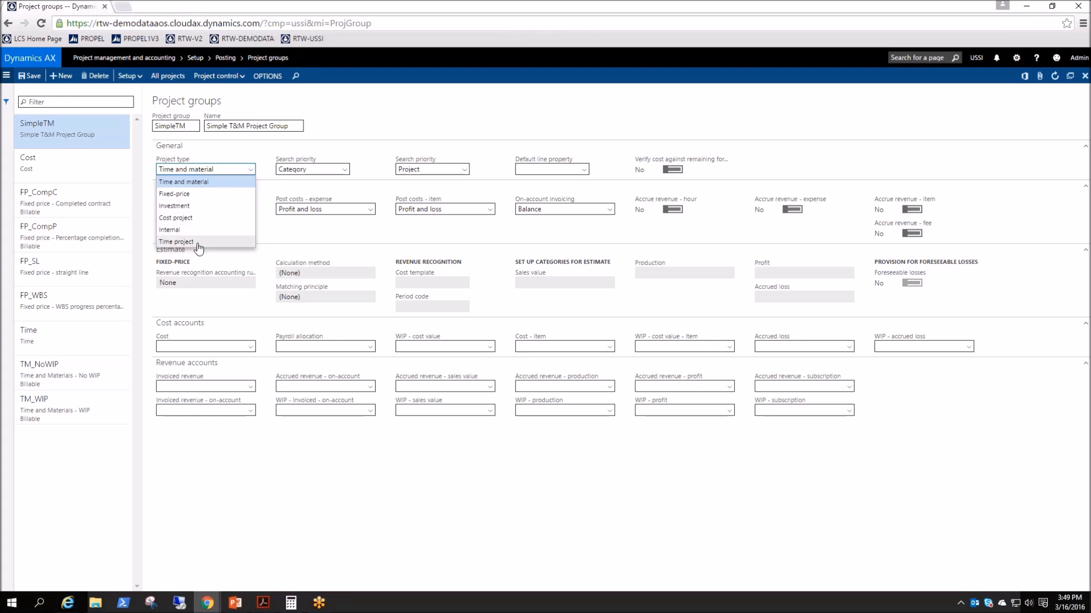
- Keep Time and material as project type and set both search priorities to Category
{"action": "left_click", "coordinate": [219, 181]}
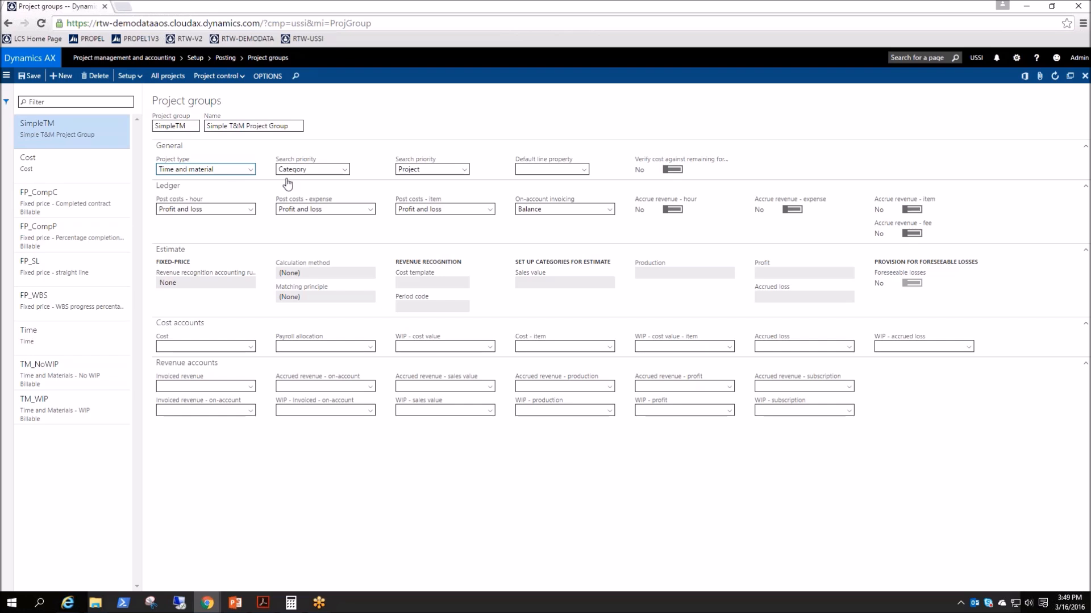
{"action": "left_click", "coordinate": [345, 171]}
{"action": "left_click", "coordinate": [345, 171]}
{"action": "left_click", "coordinate": [467, 170]}
{"action": "left_click", "coordinate": [434, 193]}
- Make Billable the group's default line property
{"action": "left_click", "coordinate": [588, 168]}
{"action": "left_click", "coordinate": [583, 169]}
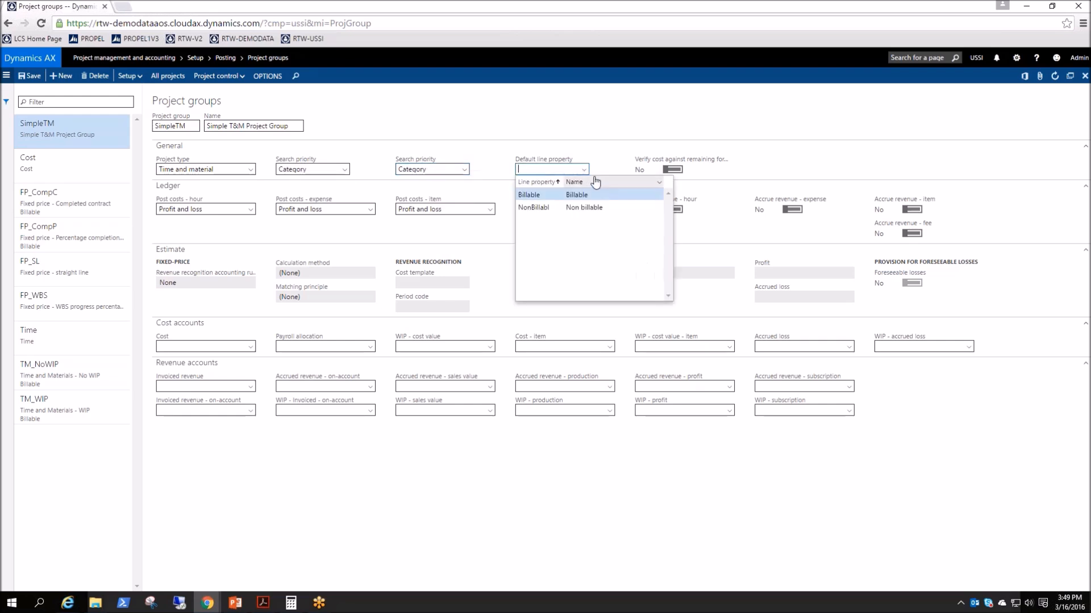
{"action": "left_click", "coordinate": [537, 194]}
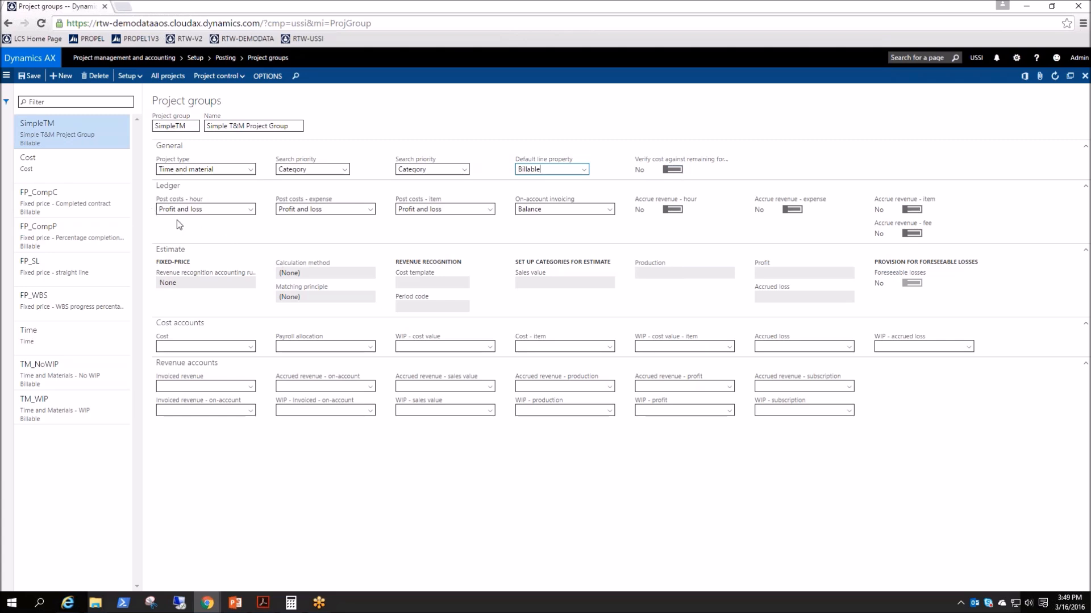
{"action": "left_click", "coordinate": [251, 212]}
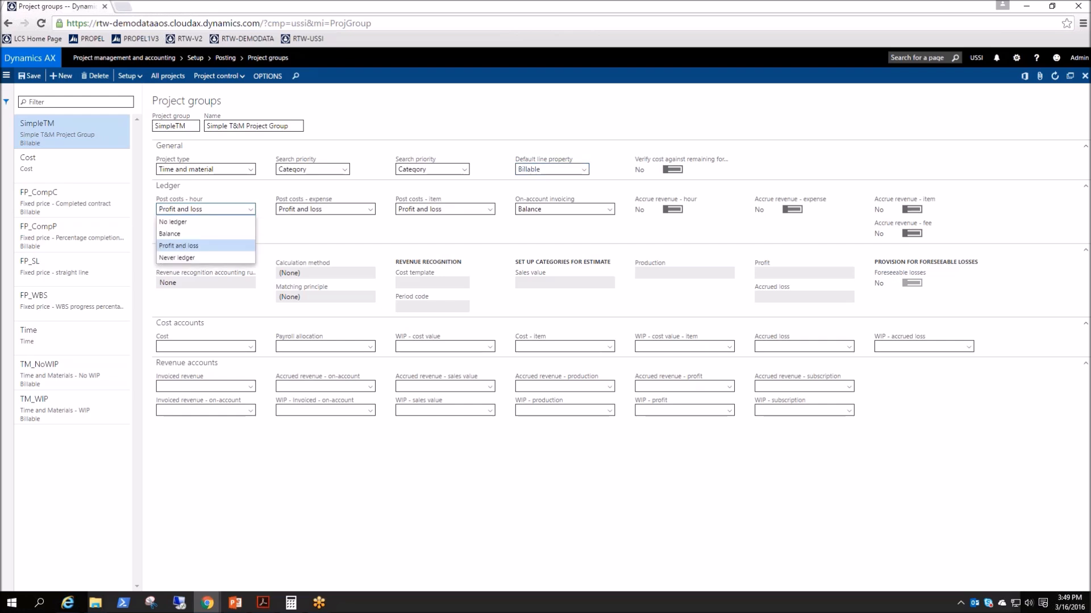
{"action": "left_click", "coordinate": [214, 246]}
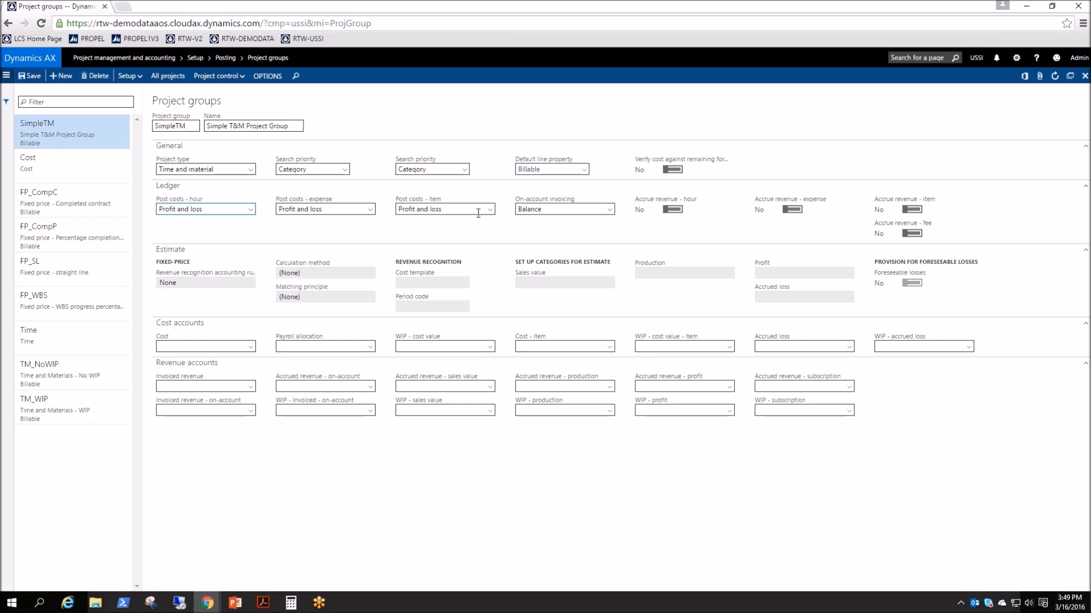
{"action": "left_click", "coordinate": [672, 209]}
{"action": "left_click", "coordinate": [792, 210]}
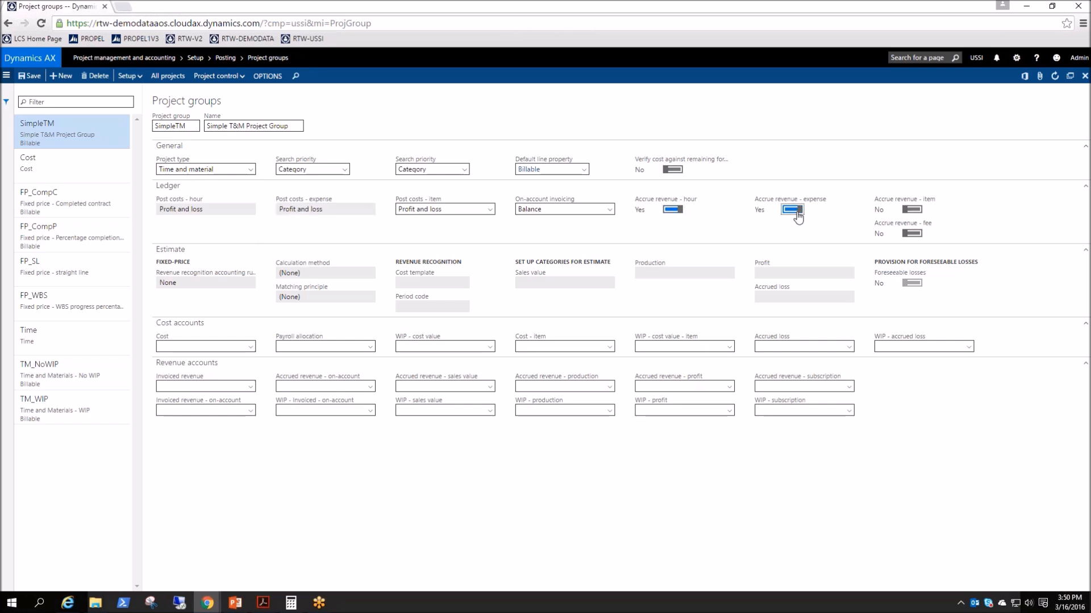
{"action": "left_click", "coordinate": [912, 210]}
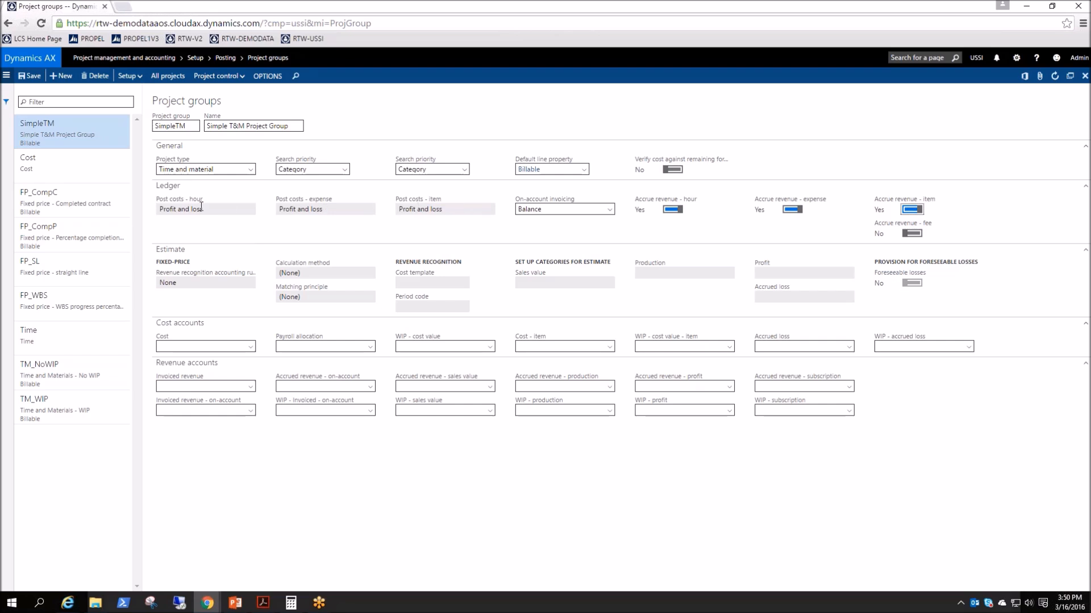
{"action": "left_click", "coordinate": [672, 209]}
{"action": "left_click", "coordinate": [792, 209]}
{"action": "left_click", "coordinate": [911, 209]}
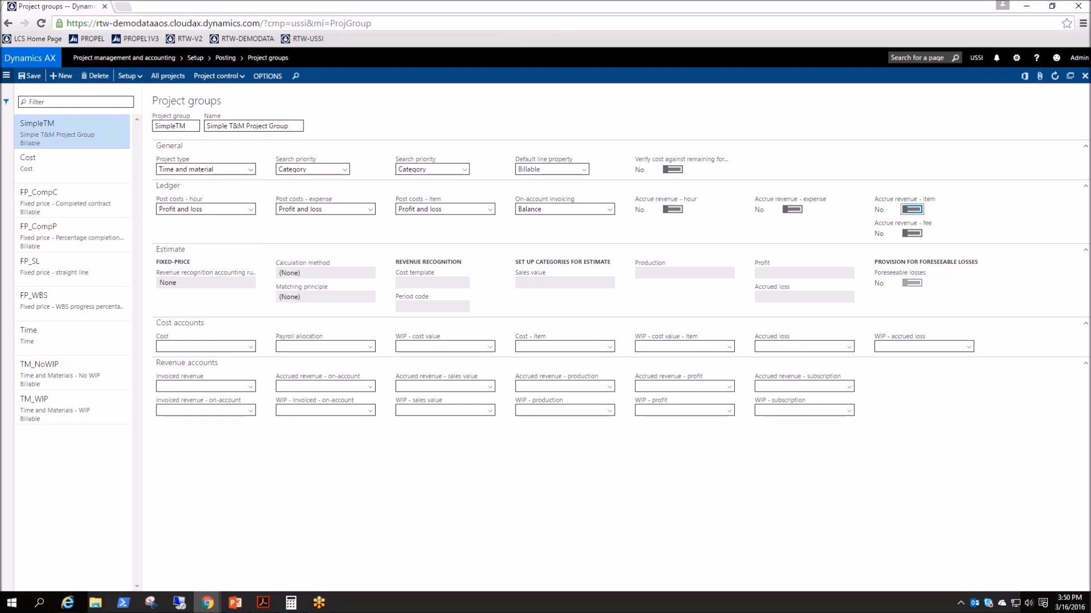
- Switch SimpleTM's project type to Fixed-price, then back to Time and material
{"action": "left_click", "coordinate": [250, 171]}
{"action": "left_click", "coordinate": [227, 195]}
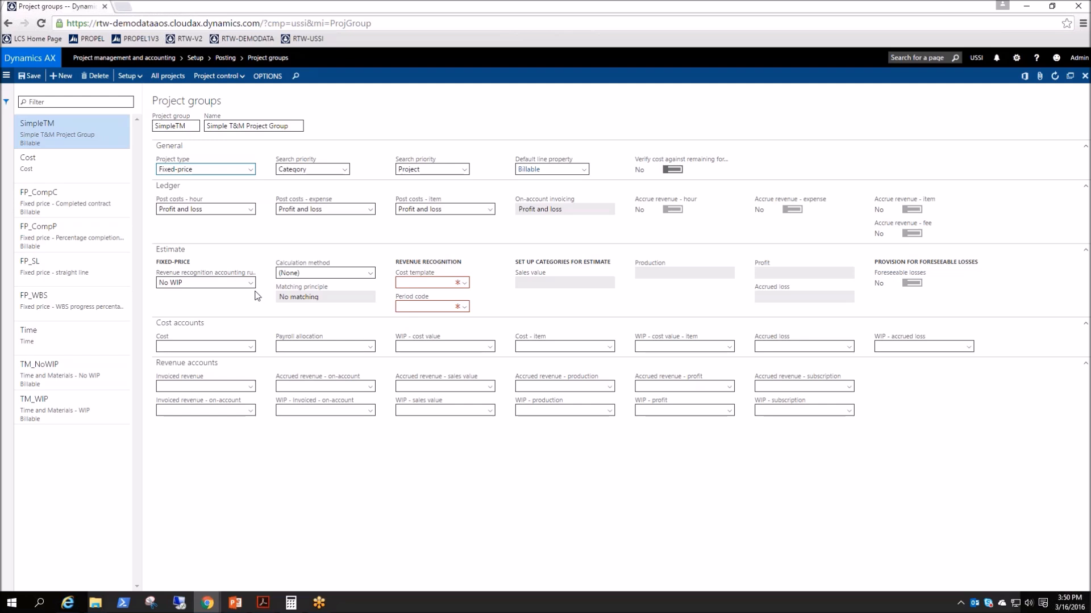
{"action": "left_click", "coordinate": [250, 169]}
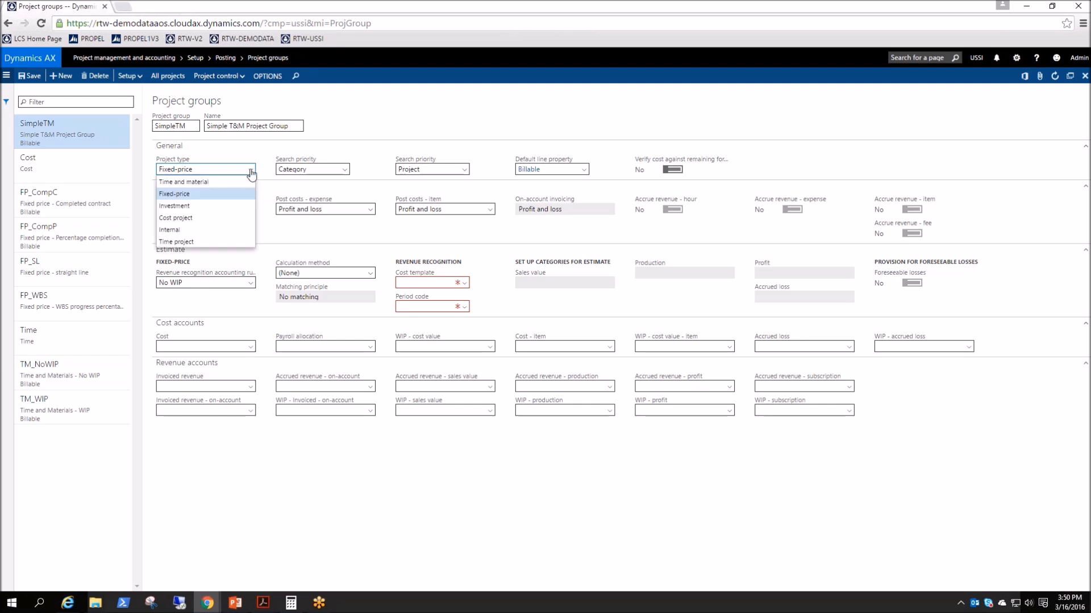
{"action": "left_click", "coordinate": [229, 187]}
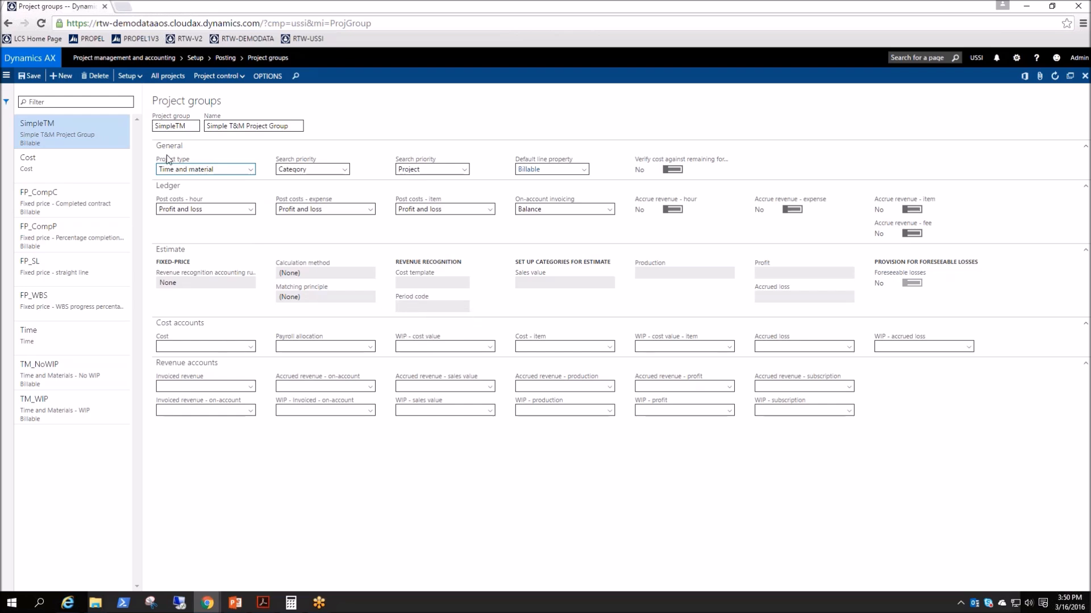
- Save SimpleTM, then start a new project from the All projects list
{"action": "left_click", "coordinate": [30, 76]}
{"action": "left_click", "coordinate": [6, 75]}
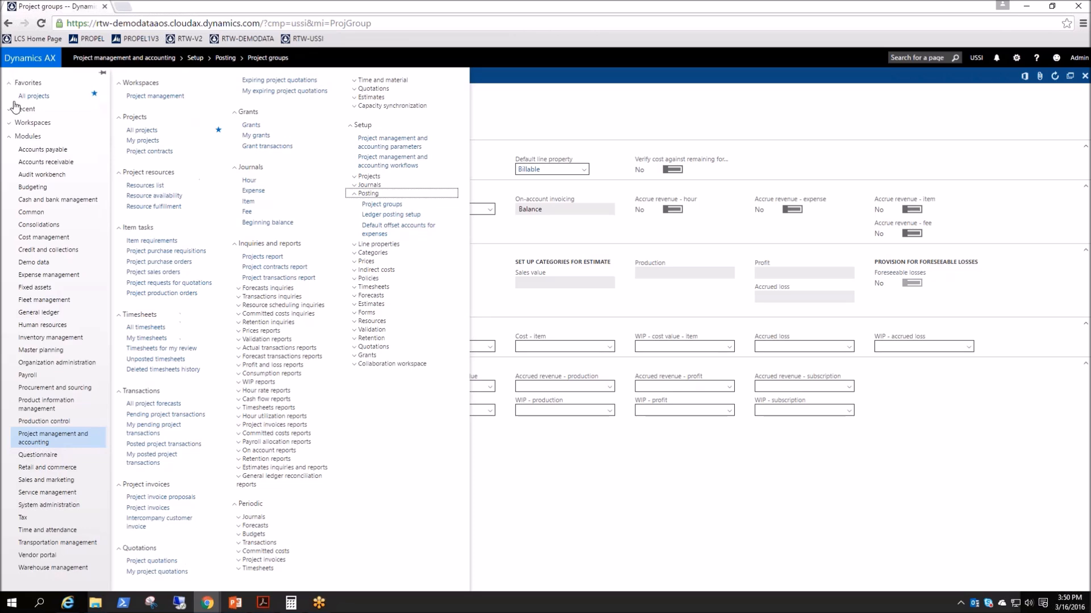
{"action": "left_click", "coordinate": [143, 131]}
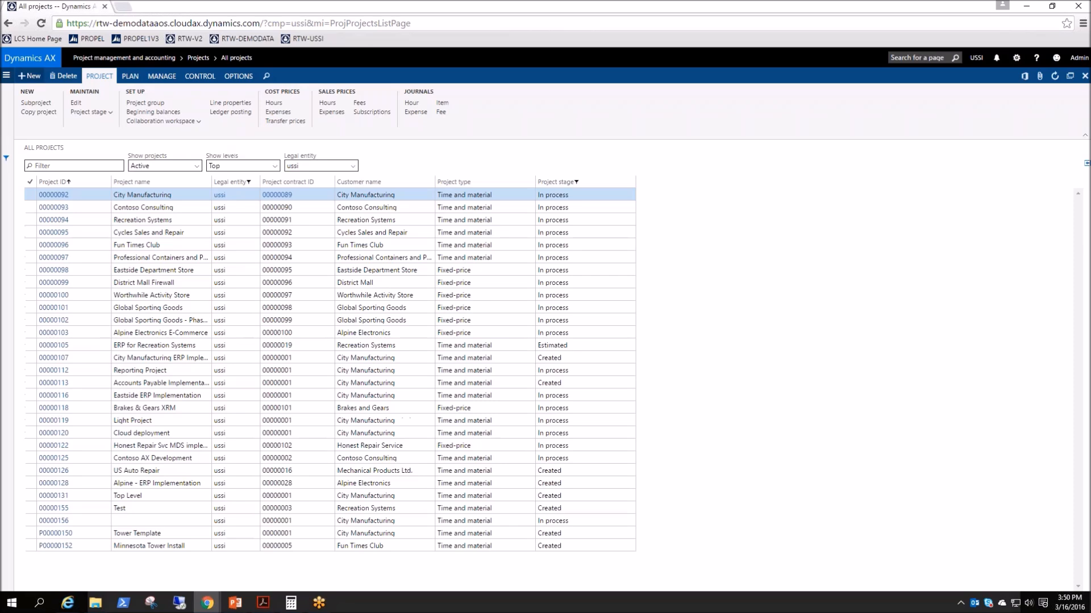
{"action": "left_click", "coordinate": [29, 76]}
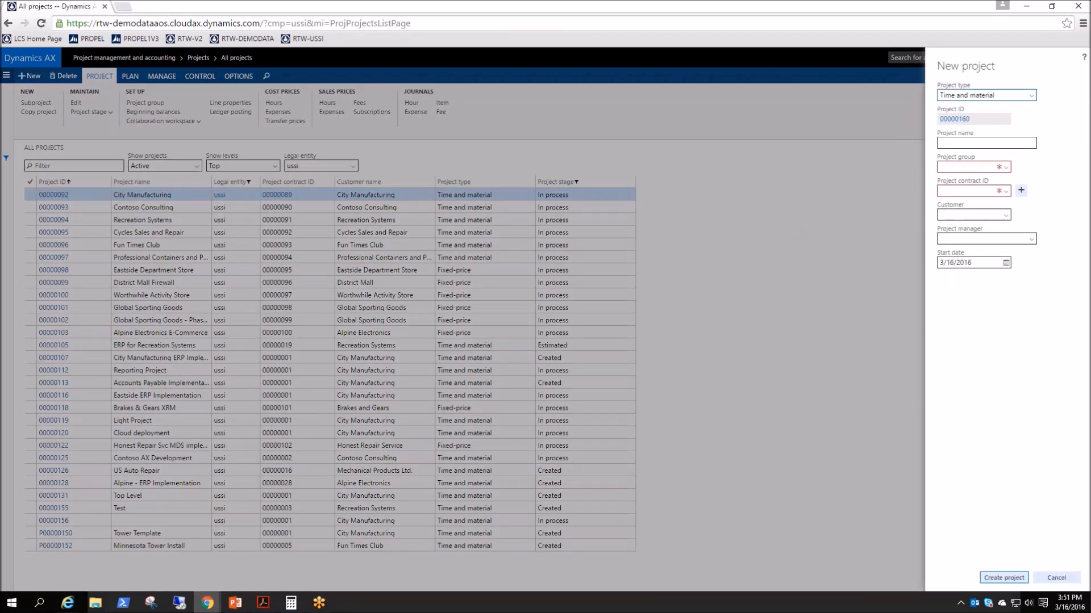
- Set the new project to Time and material, group SimpleTM, contract 00000001, name 'Test Group'
{"action": "left_click", "coordinate": [1031, 96]}
{"action": "left_click", "coordinate": [996, 110]}
{"action": "left_click", "coordinate": [1005, 168]}
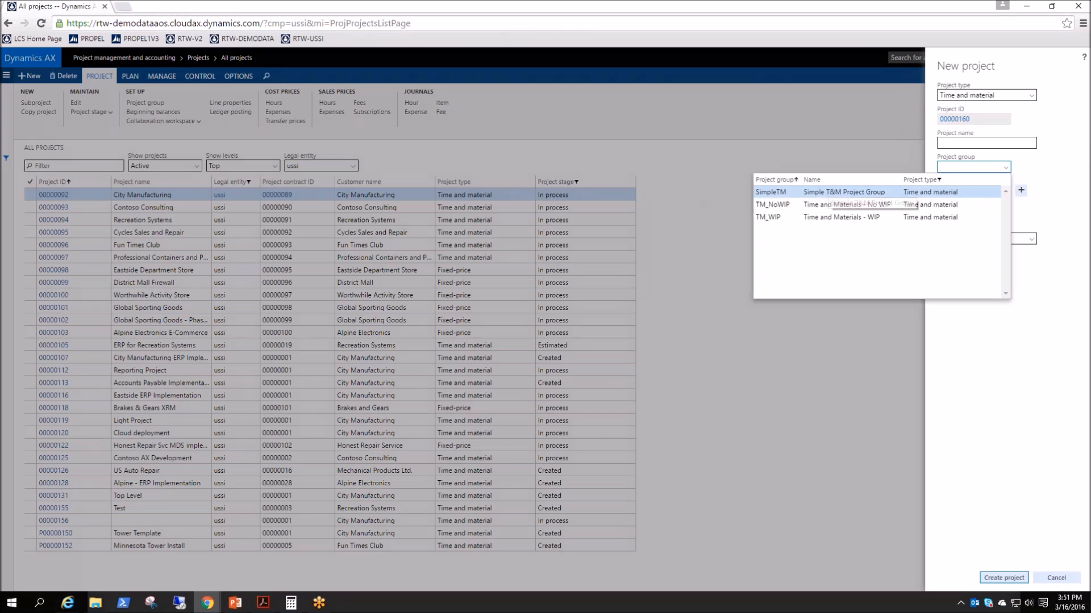
{"action": "left_click", "coordinate": [840, 194]}
{"action": "left_click", "coordinate": [1006, 192]}
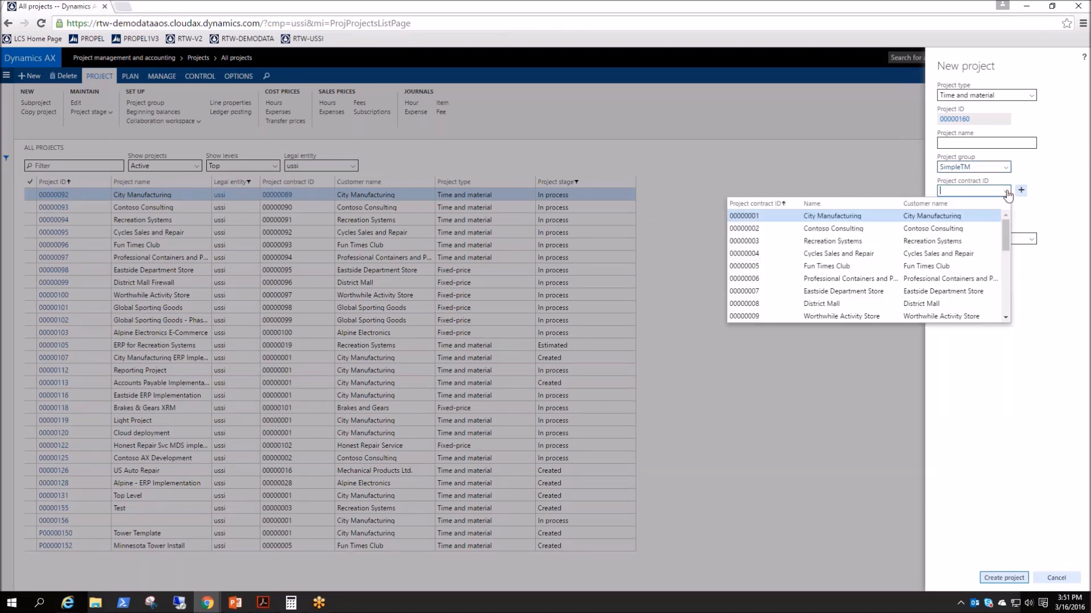
{"action": "left_click", "coordinate": [744, 216]}
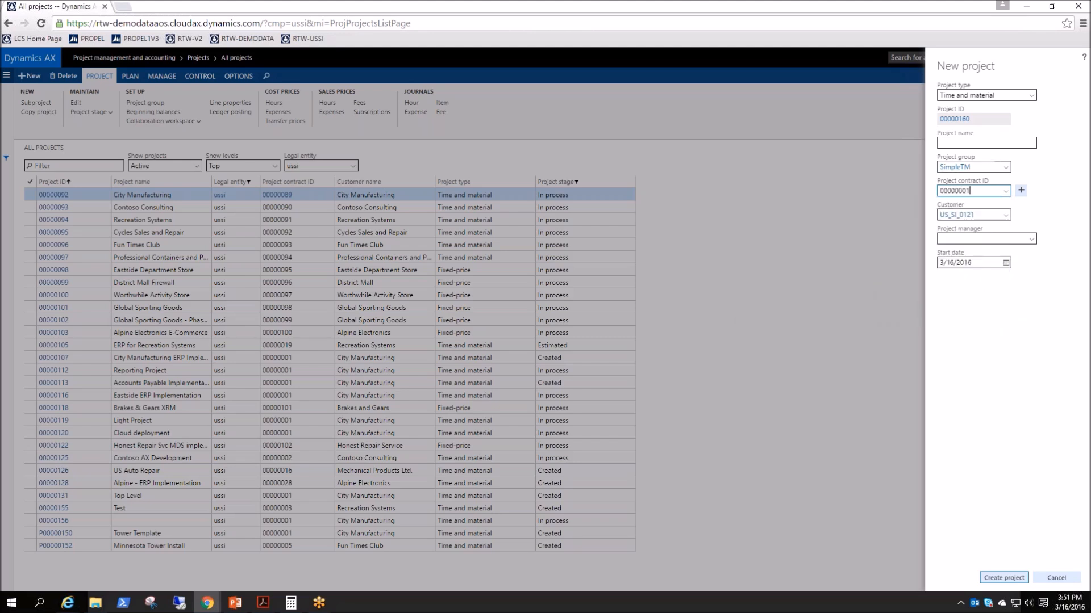
{"action": "left_click", "coordinate": [1001, 141]}
{"action": "type", "text": "Test Group"}
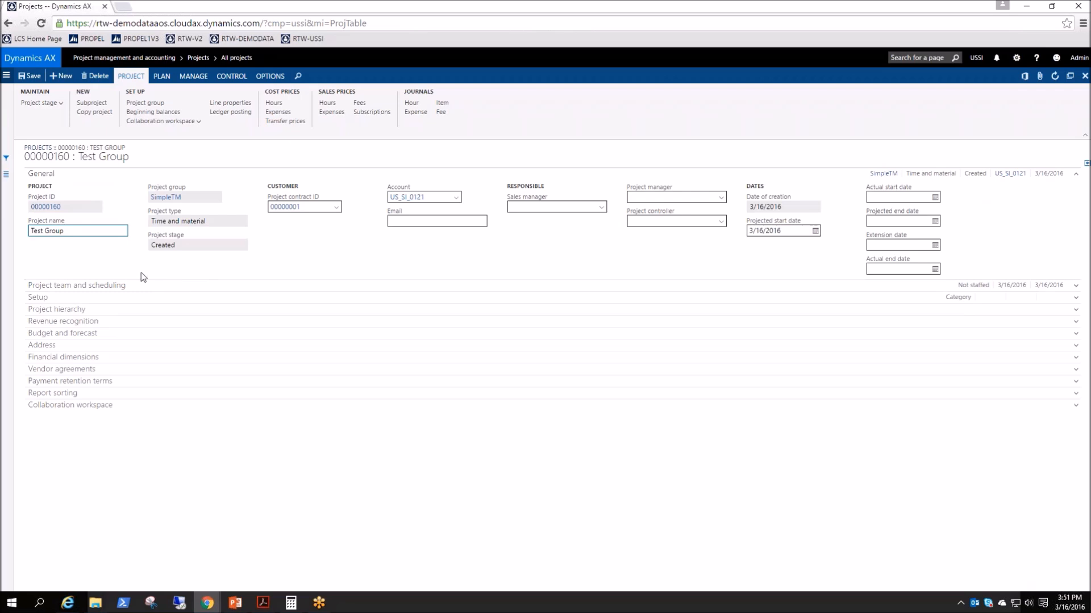
- Expand project 00000160's Setup details and review line properties, leaving the default blank
{"action": "left_click", "coordinate": [41, 175]}
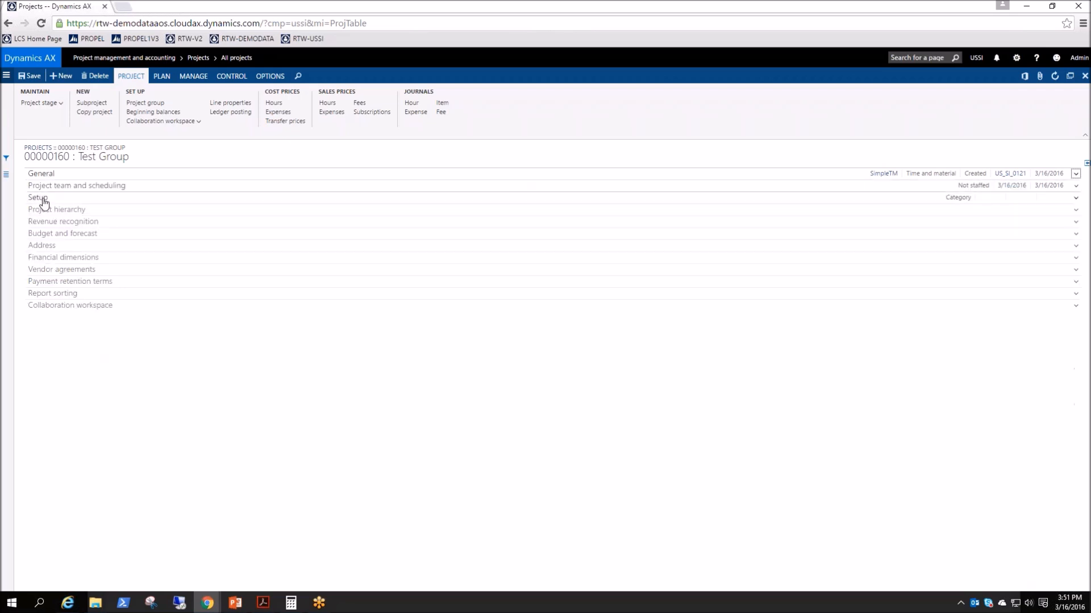
{"action": "left_click", "coordinate": [38, 198]}
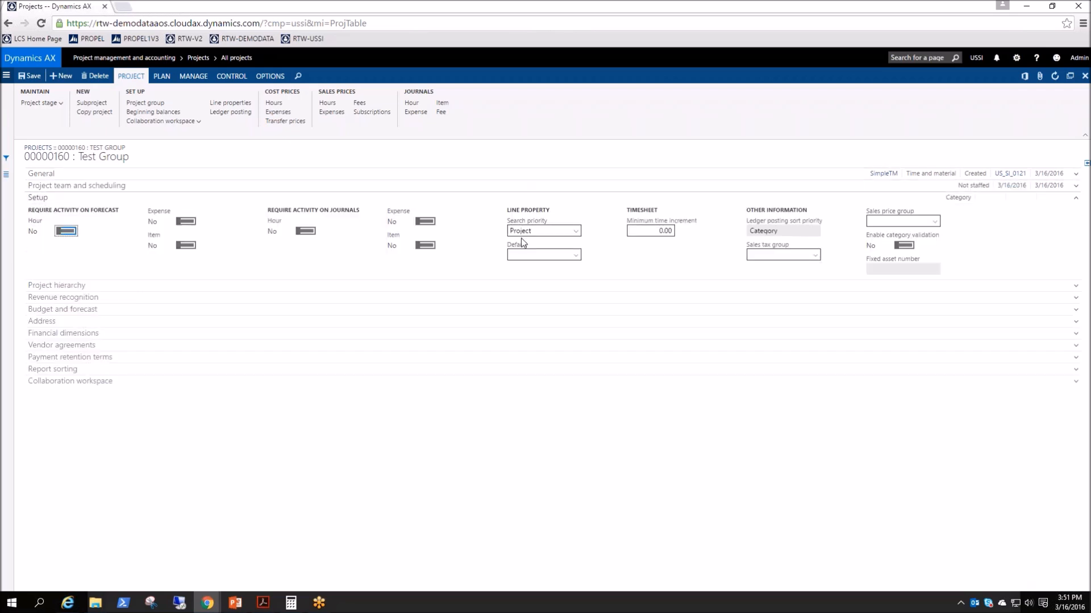
{"action": "left_click", "coordinate": [545, 254]}
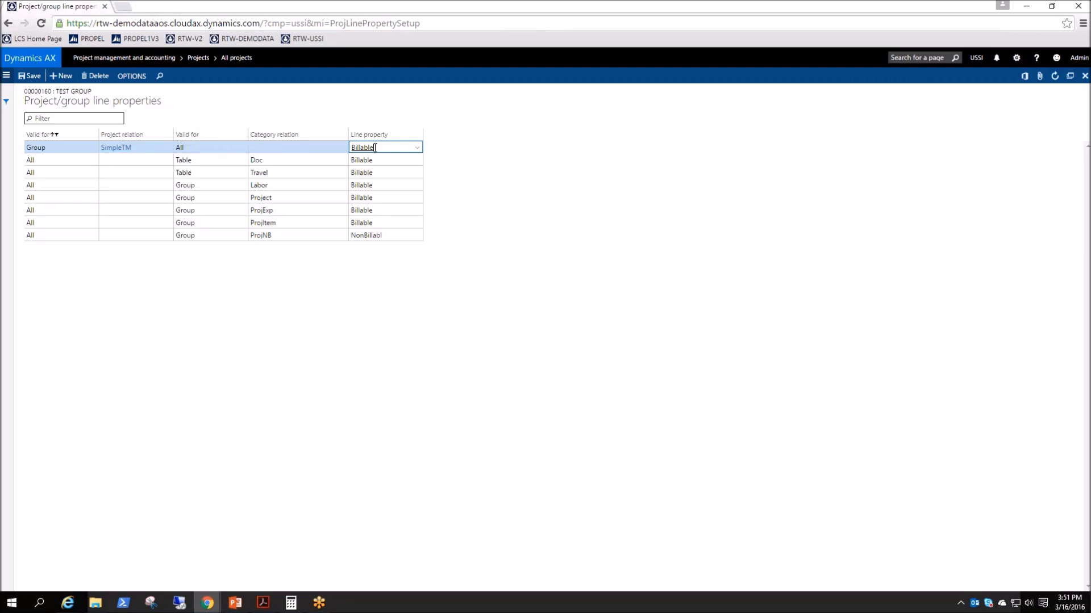
{"action": "key", "text": "Escape"}
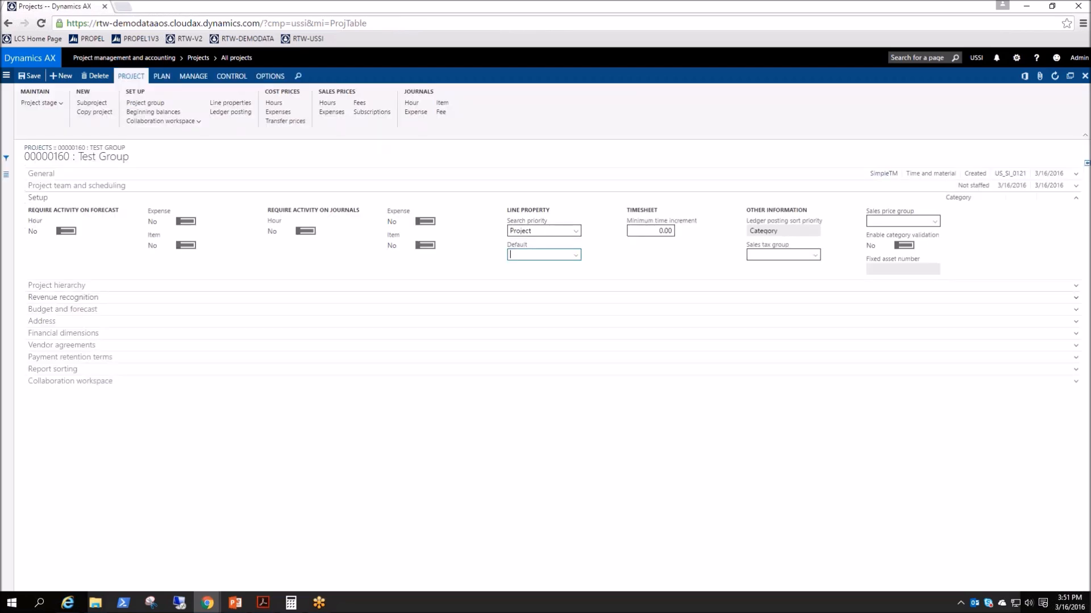
{"action": "left_click", "coordinate": [577, 256]}
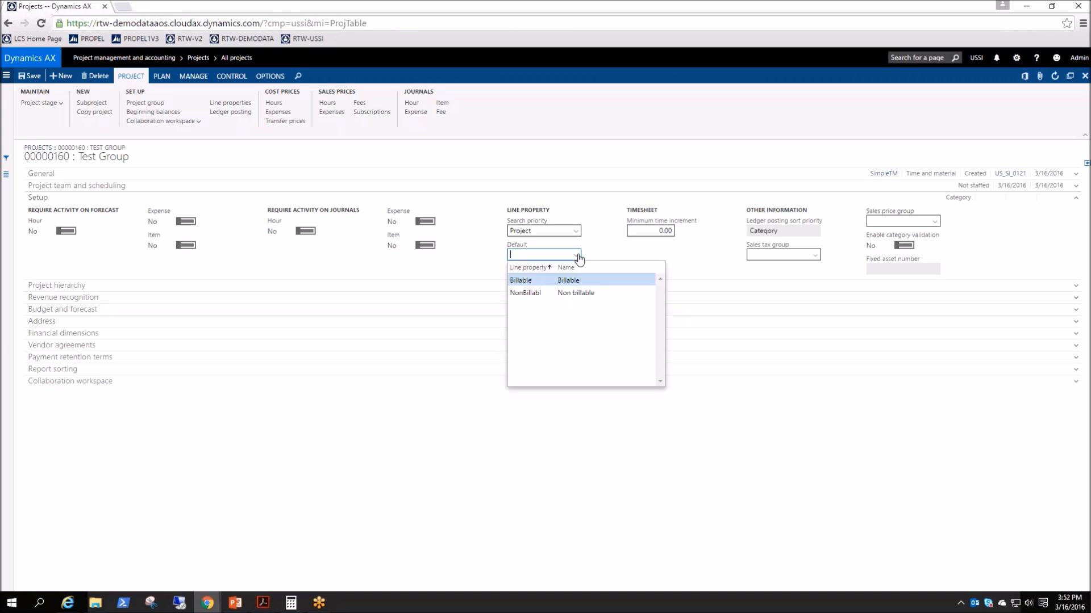
{"action": "left_click", "coordinate": [602, 497]}
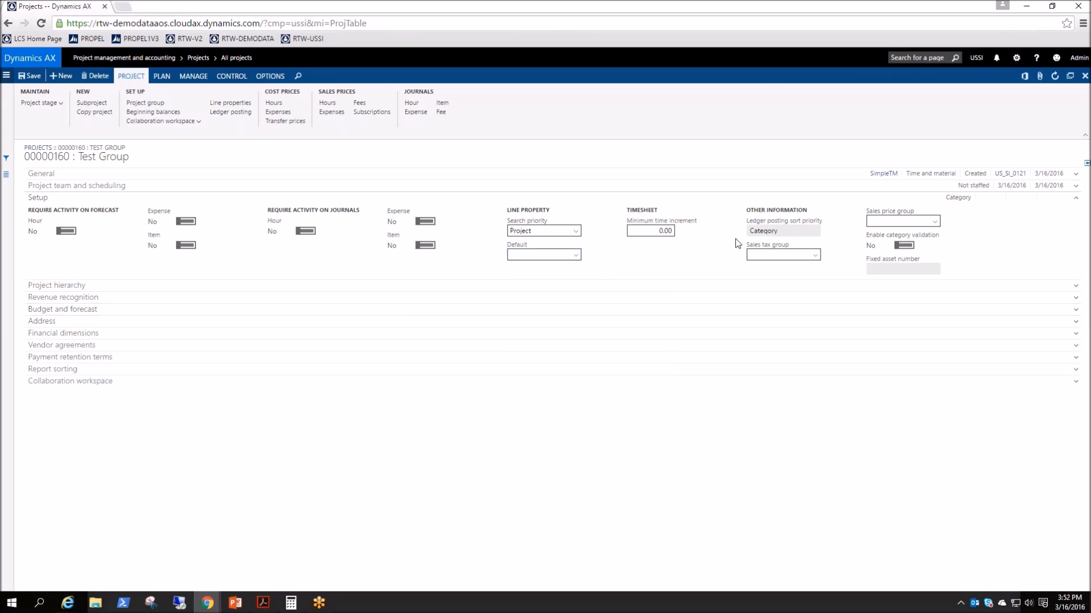
- Inspect the Category ledger posting sort priority, collapse Setup, and open Change project group
{"action": "left_click", "coordinate": [792, 231]}
{"action": "double_click", "coordinate": [792, 233]}
{"action": "left_click", "coordinate": [792, 233]}
{"action": "left_click", "coordinate": [34, 198]}
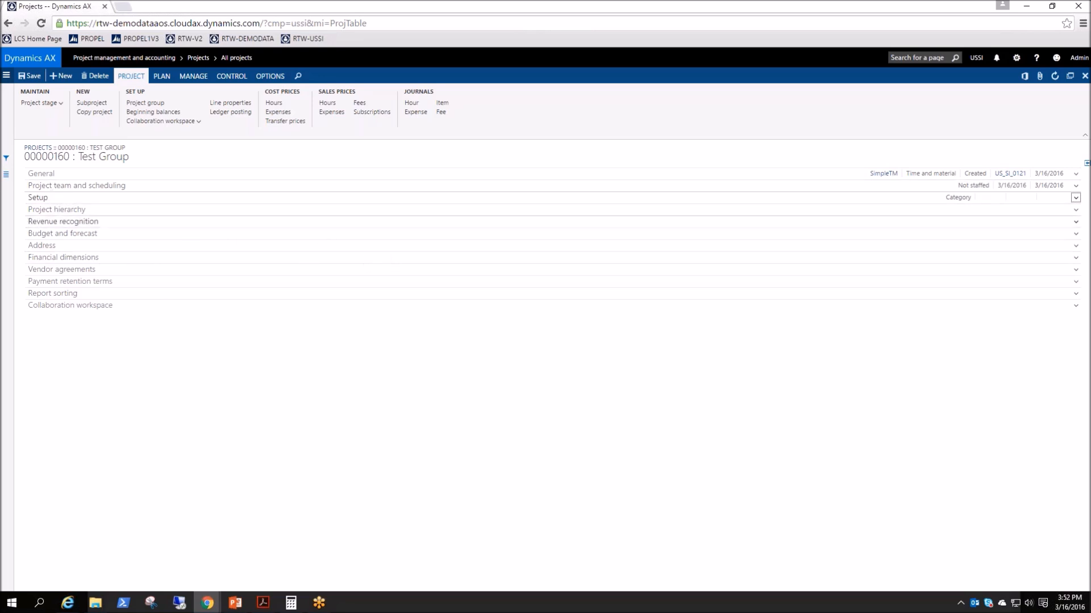
{"action": "left_click", "coordinate": [147, 104]}
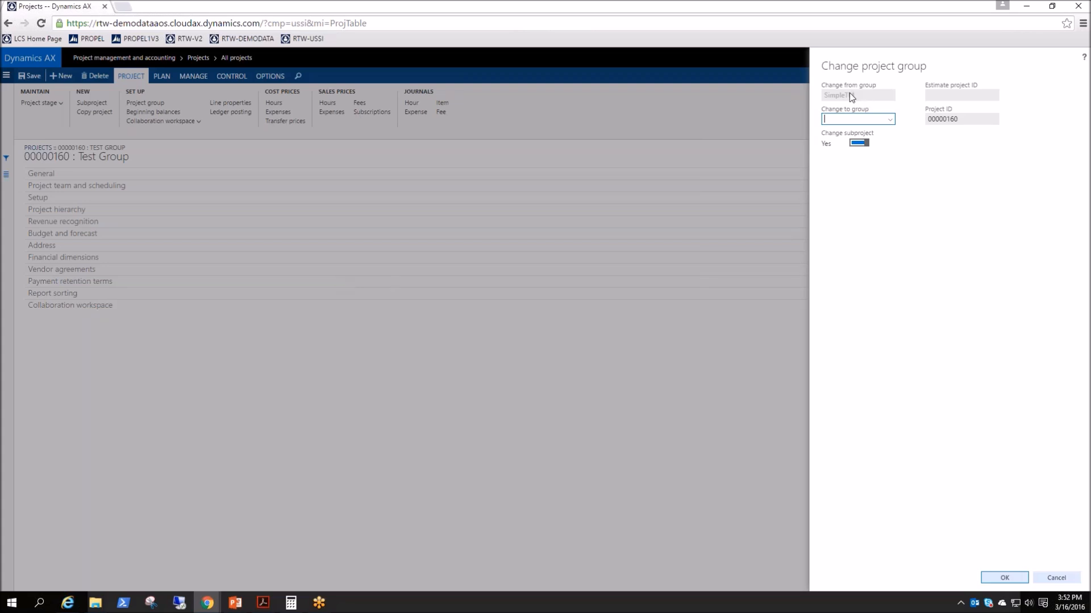
- Choose TM_WIP as the target project group and confirm the change
{"action": "left_click", "coordinate": [889, 120]}
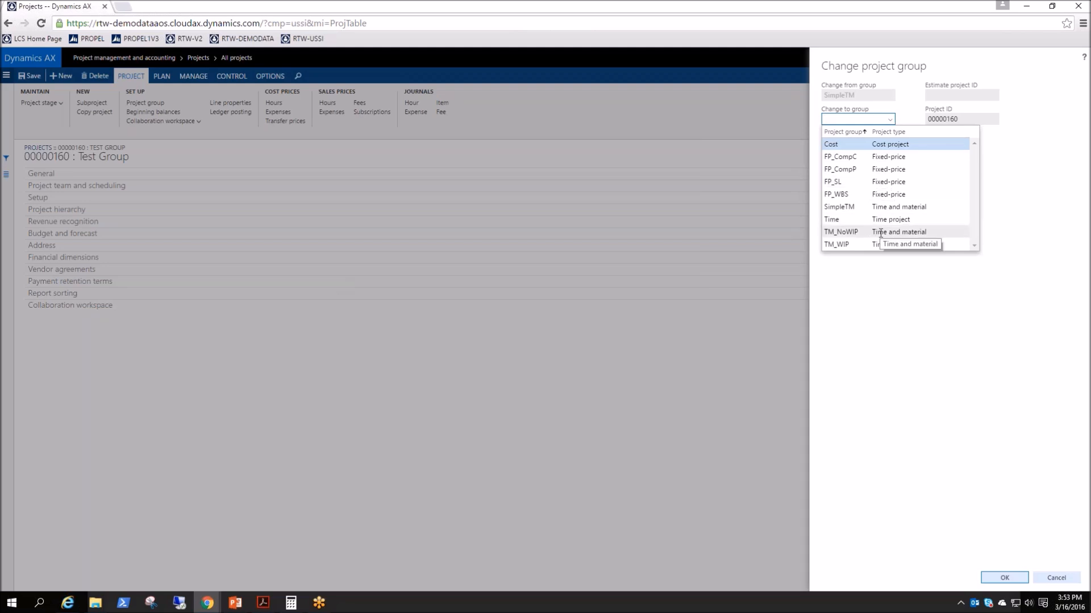
{"action": "left_click", "coordinate": [910, 246]}
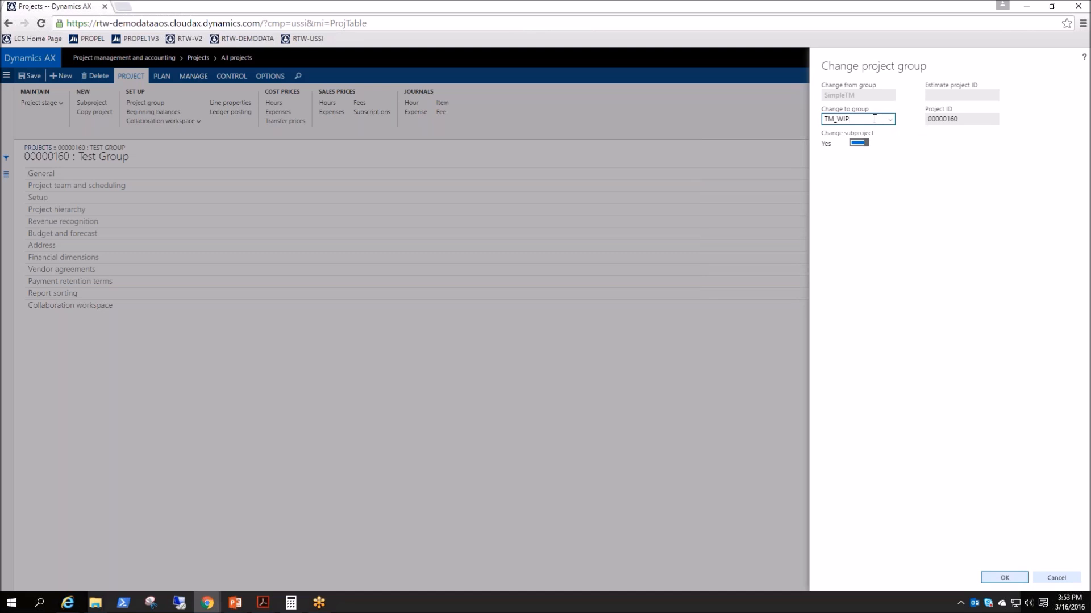
{"action": "left_click_drag", "start_coordinate": [874, 119], "coordinate": [805, 113]}
{"action": "left_click", "coordinate": [995, 578]}
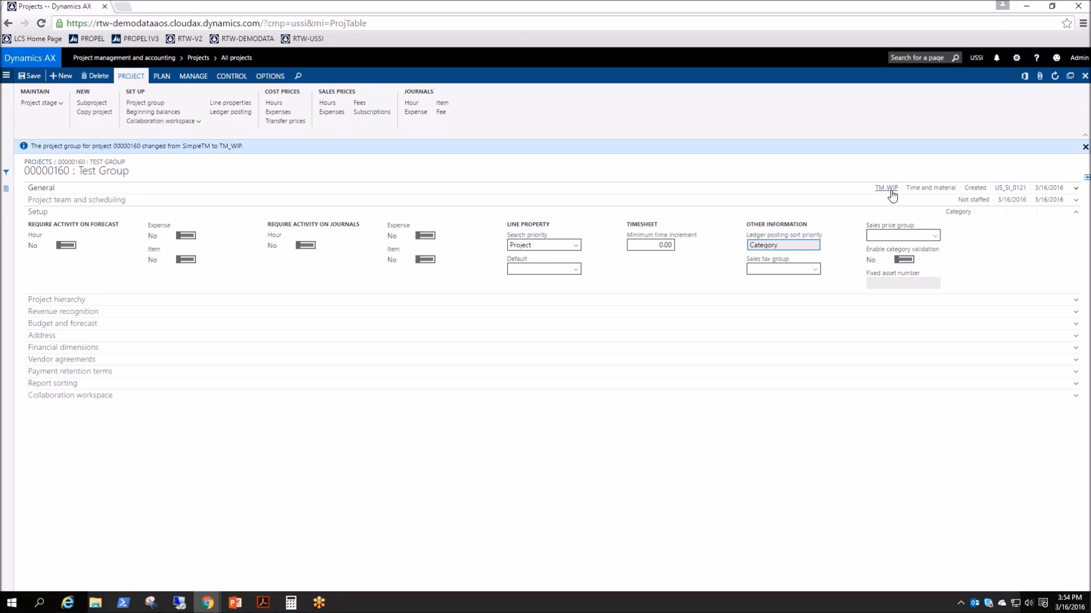
- Change project 00000160's group back to SimpleTM and open the SimpleTM group record
{"action": "left_click", "coordinate": [145, 103]}
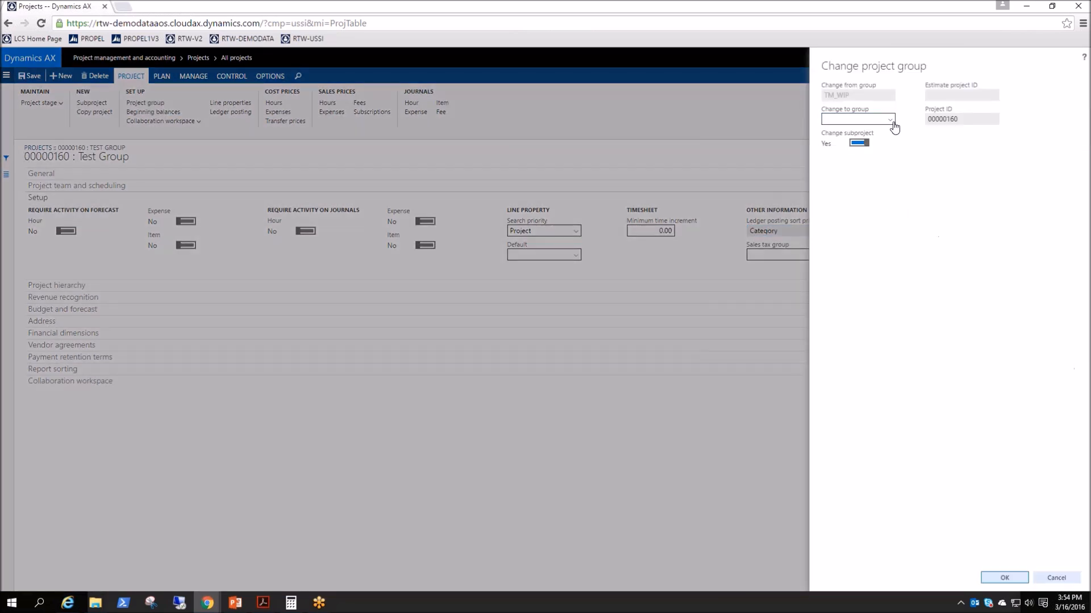
{"action": "left_click", "coordinate": [892, 122]}
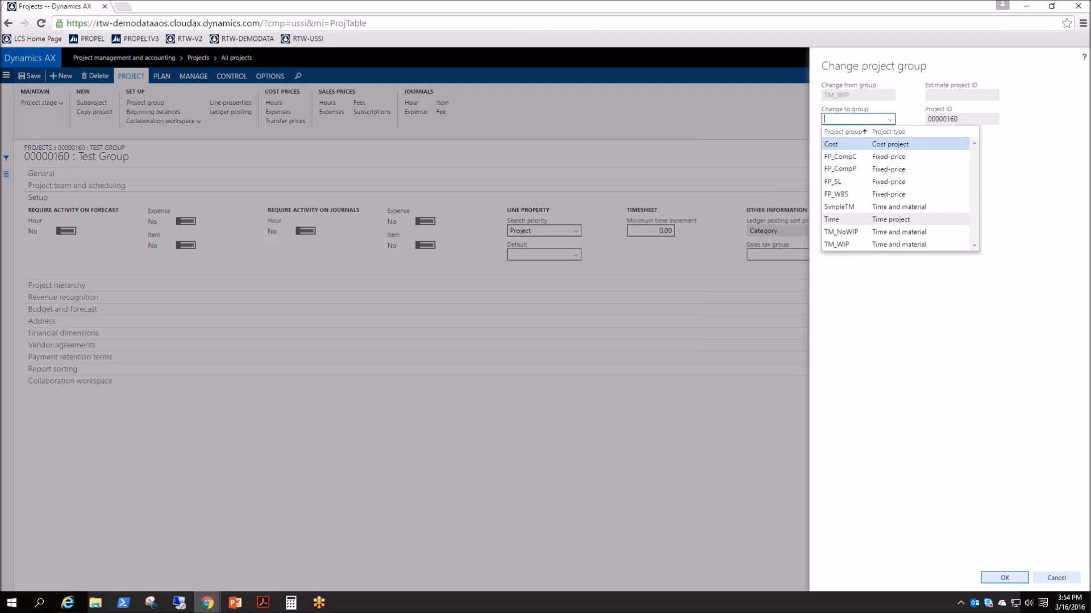
{"action": "left_click", "coordinate": [841, 207]}
{"action": "left_click", "coordinate": [1004, 578]}
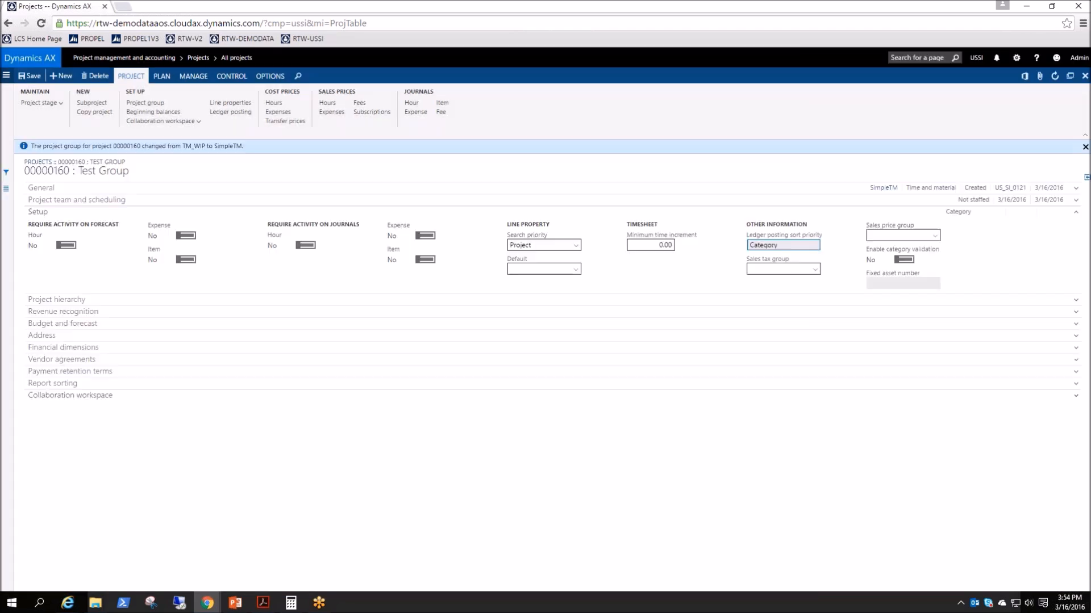
{"action": "left_click", "coordinate": [884, 189]}
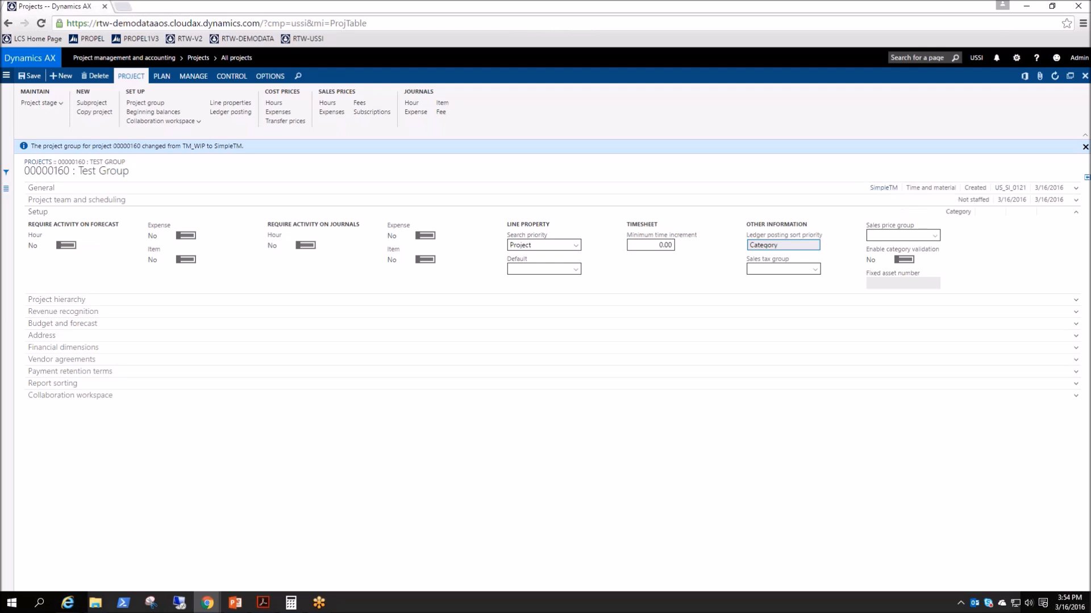